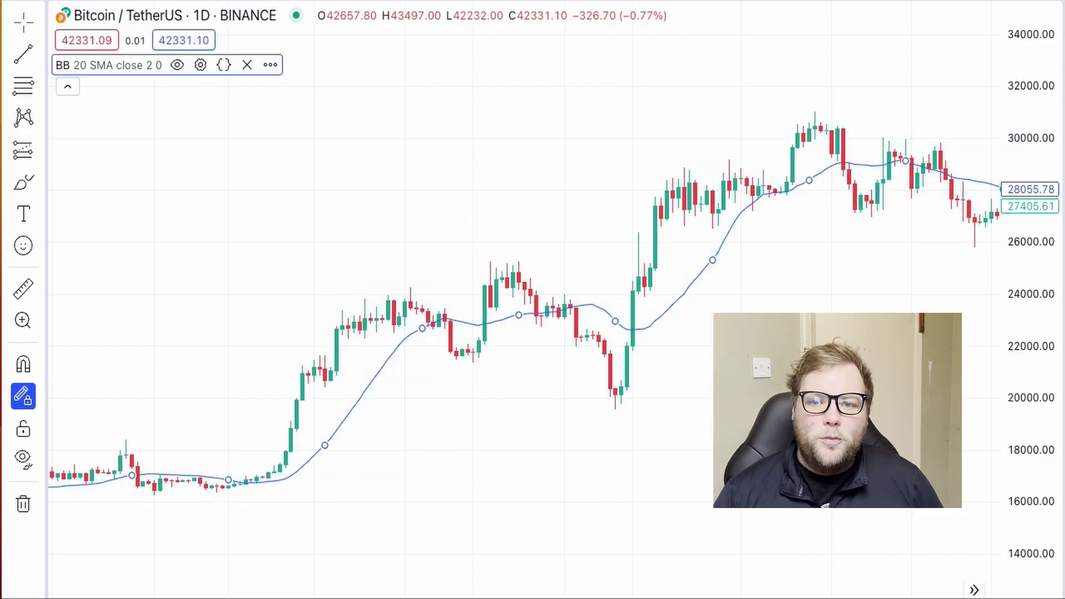
Step: Deselect the Bollinger Bands indicator so the upper, middle and lower bands and their fill show
{"action": "key", "text": "Escape"}
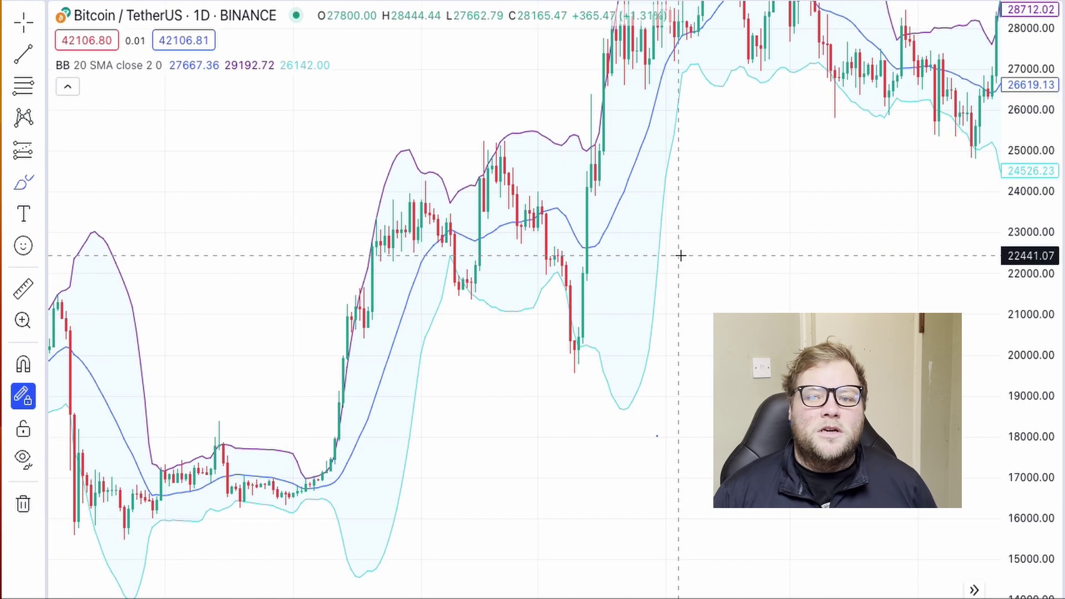
Step: Draw blue arrows at the lower-band dip, the upper-band peak, both sides of the squeeze, and the rally
{"action": "mouse_move", "coordinate": [626, 264]}
{"action": "left_mouse_down"}
{"action": "mouse_move", "coordinate": [624, 335]}
{"action": "mouse_move", "coordinate": [614, 322]}
{"action": "mouse_move", "coordinate": [622, 330]}
{"action": "mouse_move", "coordinate": [640, 309]}
{"action": "left_mouse_up"}
{"action": "mouse_move", "coordinate": [576, 156]}
{"action": "left_mouse_down"}
{"action": "mouse_move", "coordinate": [559, 104]}
{"action": "mouse_move", "coordinate": [577, 117]}
{"action": "left_mouse_up"}
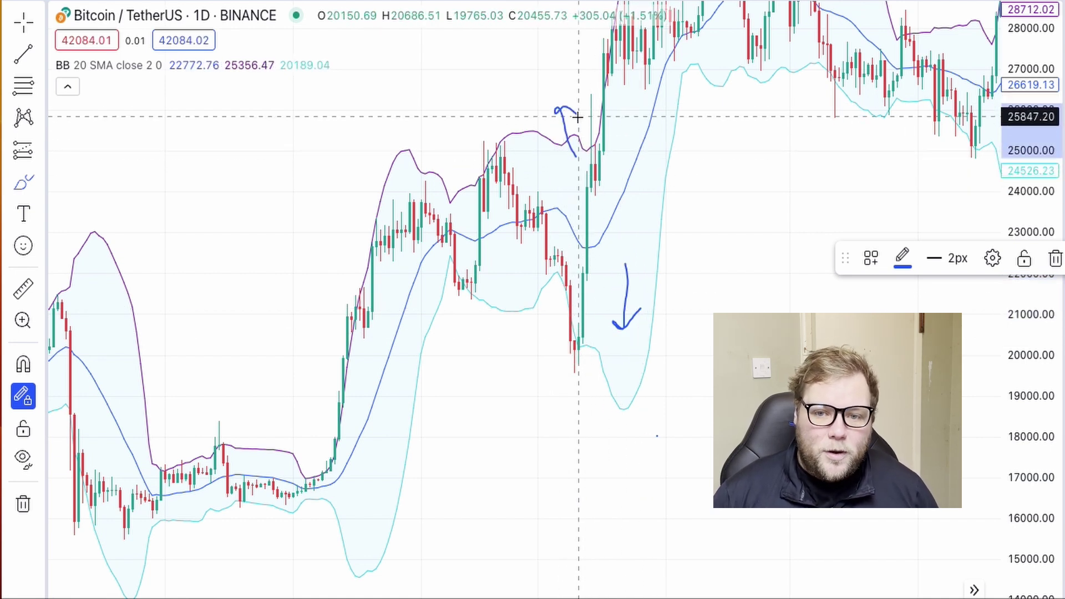
{"action": "mouse_move", "coordinate": [254, 393]}
{"action": "left_mouse_down"}
{"action": "mouse_move", "coordinate": [255, 432]}
{"action": "mouse_move", "coordinate": [263, 415]}
{"action": "left_mouse_up"}
{"action": "mouse_move", "coordinate": [256, 554]}
{"action": "left_mouse_down"}
{"action": "mouse_move", "coordinate": [253, 513]}
{"action": "mouse_move", "coordinate": [245, 523]}
{"action": "mouse_move", "coordinate": [263, 528]}
{"action": "left_mouse_up"}
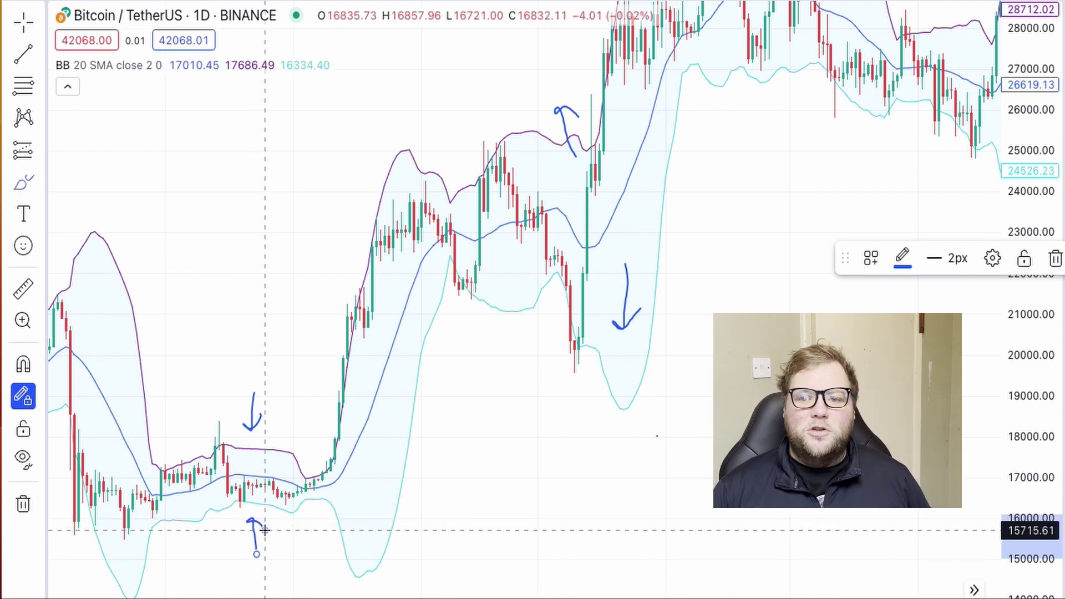
{"action": "left_click_drag", "start_coordinate": [327, 412], "coordinate": [356, 225]}
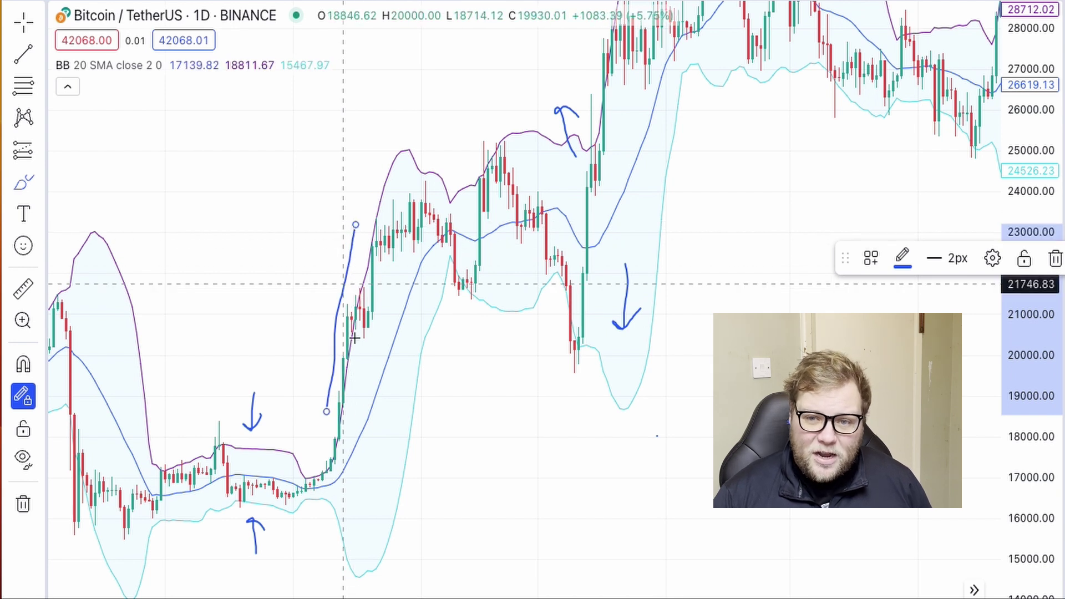
{"action": "mouse_move", "coordinate": [357, 225]}
{"action": "left_mouse_down"}
{"action": "mouse_move", "coordinate": [339, 235]}
{"action": "mouse_move", "coordinate": [364, 254]}
{"action": "left_mouse_up"}
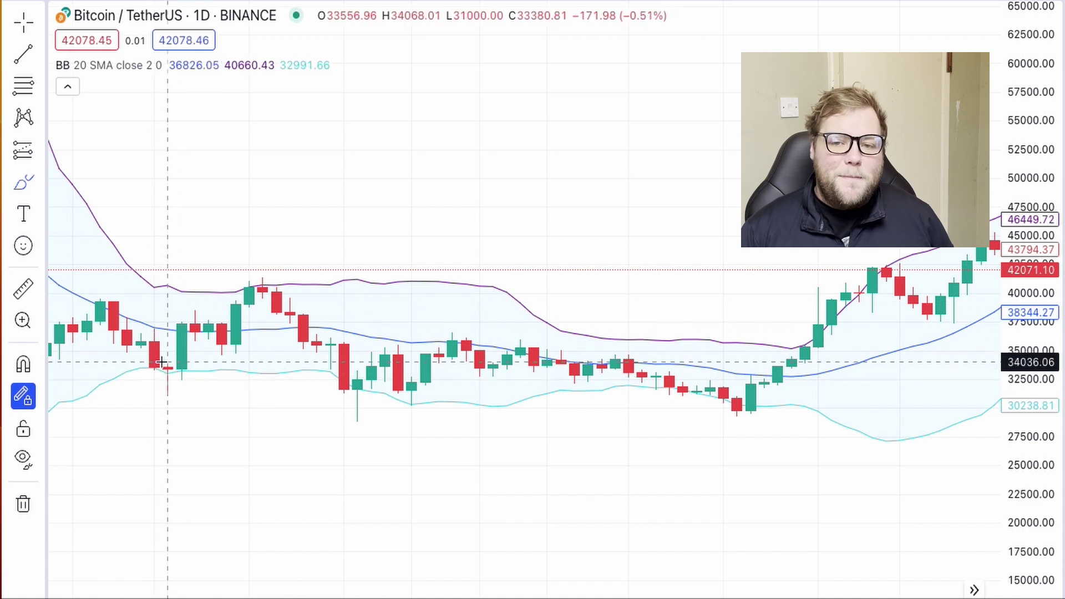
Step: Circle the candles touching the lower and upper bands, then mark the break above the upper band
{"action": "mouse_move", "coordinate": [195, 361]}
{"action": "left_mouse_down"}
{"action": "mouse_move", "coordinate": [160, 395]}
{"action": "mouse_move", "coordinate": [168, 359]}
{"action": "left_mouse_up"}
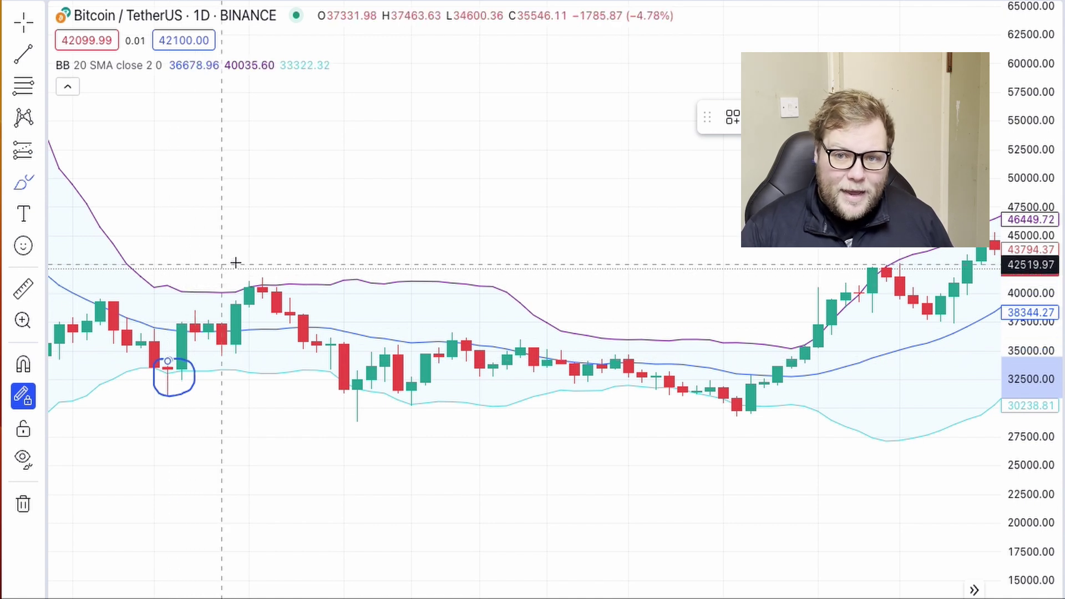
{"action": "mouse_move", "coordinate": [253, 266]}
{"action": "left_mouse_down"}
{"action": "mouse_move", "coordinate": [272, 269]}
{"action": "mouse_move", "coordinate": [276, 297]}
{"action": "mouse_move", "coordinate": [236, 305]}
{"action": "mouse_move", "coordinate": [244, 267]}
{"action": "left_mouse_up"}
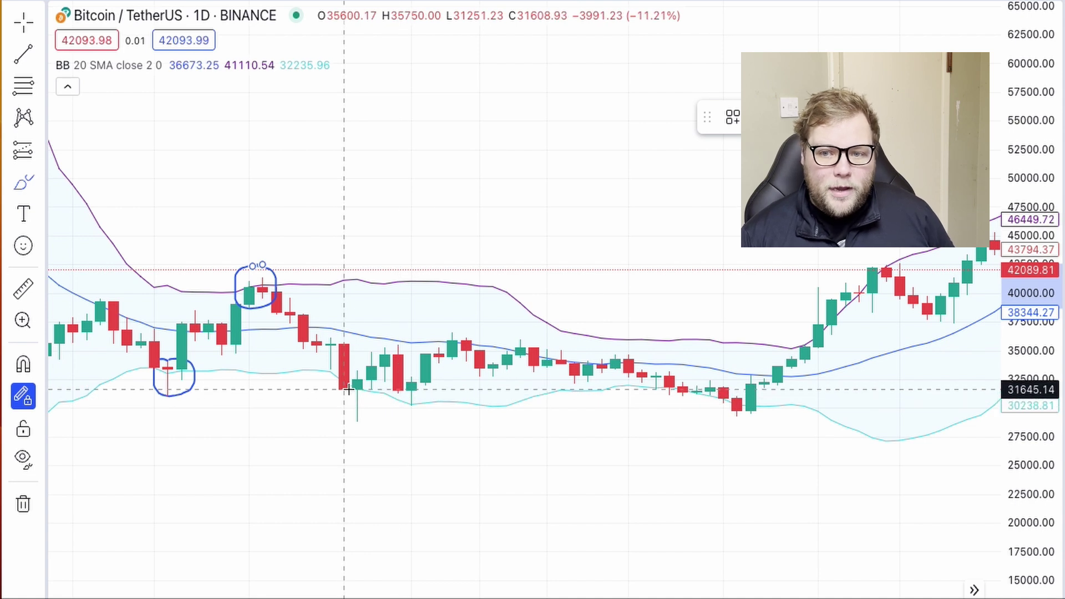
{"action": "mouse_move", "coordinate": [352, 381]}
{"action": "left_mouse_down"}
{"action": "mouse_move", "coordinate": [382, 386]}
{"action": "mouse_move", "coordinate": [371, 419]}
{"action": "mouse_move", "coordinate": [343, 429]}
{"action": "mouse_move", "coordinate": [332, 397]}
{"action": "mouse_move", "coordinate": [357, 385]}
{"action": "left_mouse_up"}
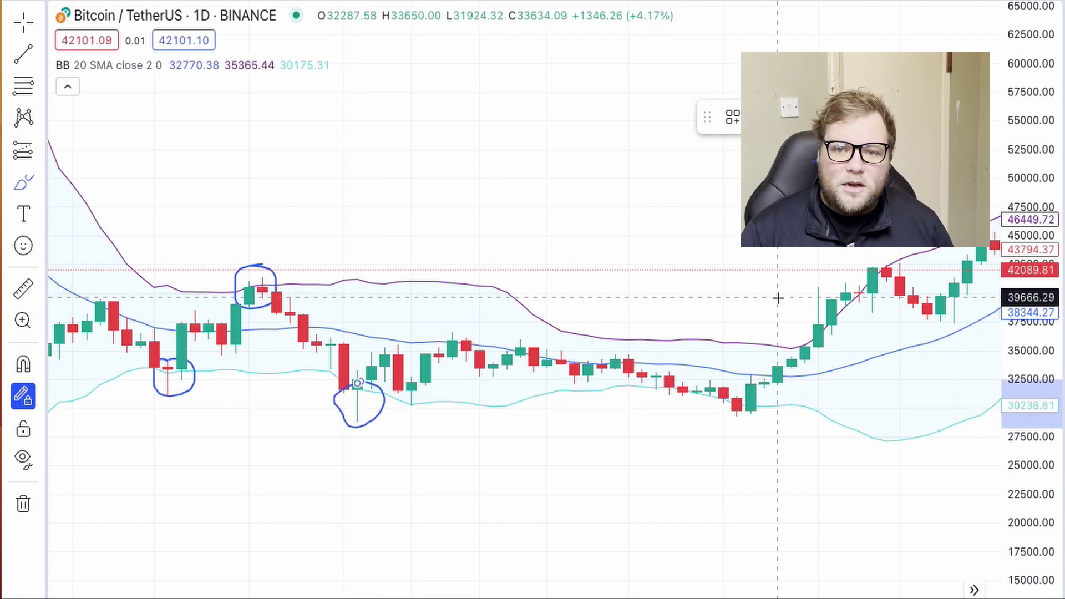
{"action": "mouse_move", "coordinate": [876, 253]}
{"action": "left_mouse_down"}
{"action": "mouse_move", "coordinate": [881, 304]}
{"action": "mouse_move", "coordinate": [846, 307]}
{"action": "mouse_move", "coordinate": [837, 288]}
{"action": "mouse_move", "coordinate": [857, 259]}
{"action": "mouse_move", "coordinate": [878, 251]}
{"action": "left_mouse_up"}
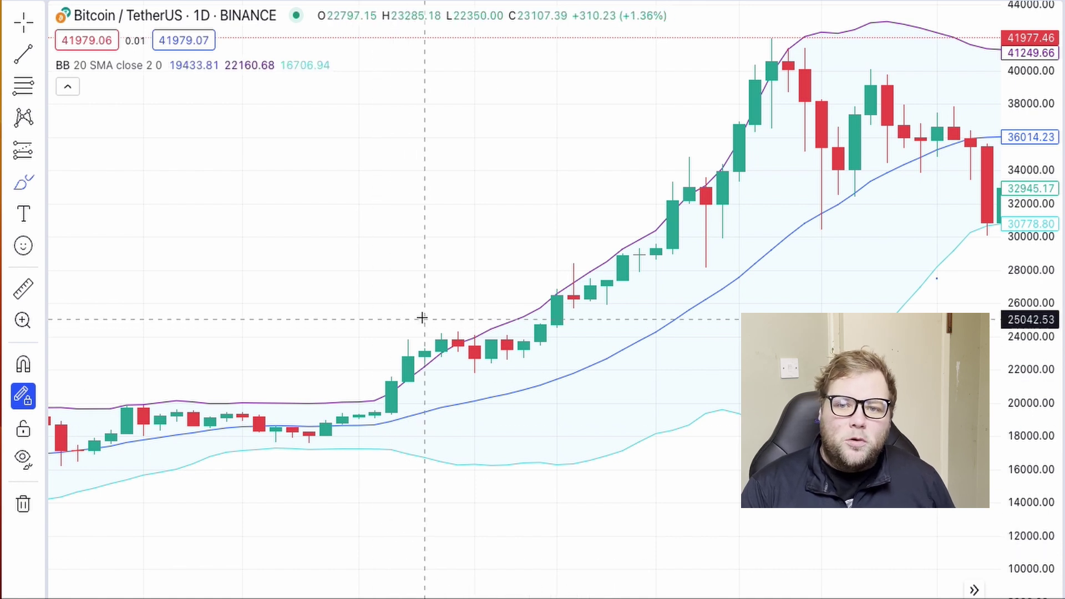
Step: Circle the breakout candles along the upper band, then circle the lower-band breakdown with a downward arrow
{"action": "mouse_move", "coordinate": [376, 350]}
{"action": "left_mouse_down"}
{"action": "mouse_move", "coordinate": [408, 340]}
{"action": "mouse_move", "coordinate": [391, 405]}
{"action": "mouse_move", "coordinate": [375, 344]}
{"action": "mouse_move", "coordinate": [570, 231]}
{"action": "mouse_move", "coordinate": [739, 76]}
{"action": "left_mouse_up"}
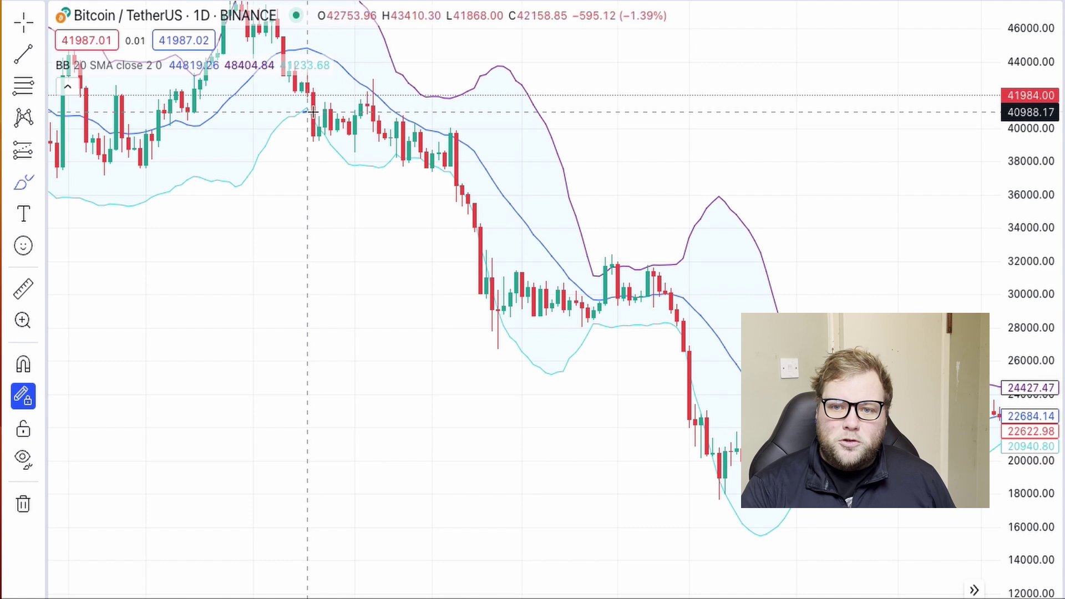
{"action": "mouse_move", "coordinate": [305, 112]}
{"action": "left_mouse_down"}
{"action": "mouse_move", "coordinate": [303, 148]}
{"action": "mouse_move", "coordinate": [303, 112]}
{"action": "left_mouse_up"}
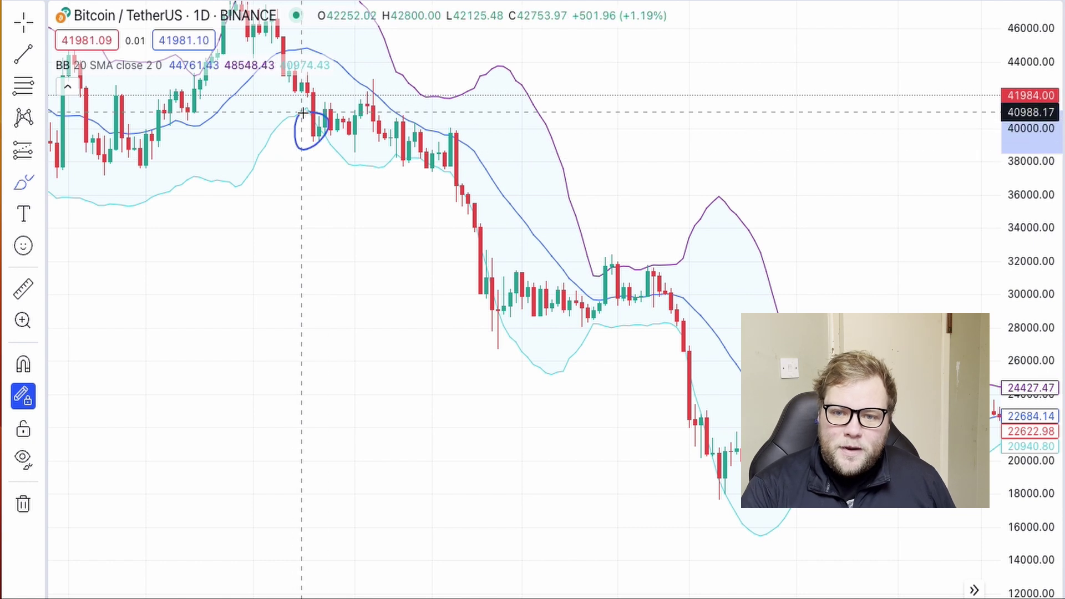
{"action": "mouse_move", "coordinate": [312, 149]}
{"action": "left_mouse_down"}
{"action": "mouse_move", "coordinate": [423, 236]}
{"action": "mouse_move", "coordinate": [469, 326]}
{"action": "mouse_move", "coordinate": [510, 374]}
{"action": "left_mouse_up"}
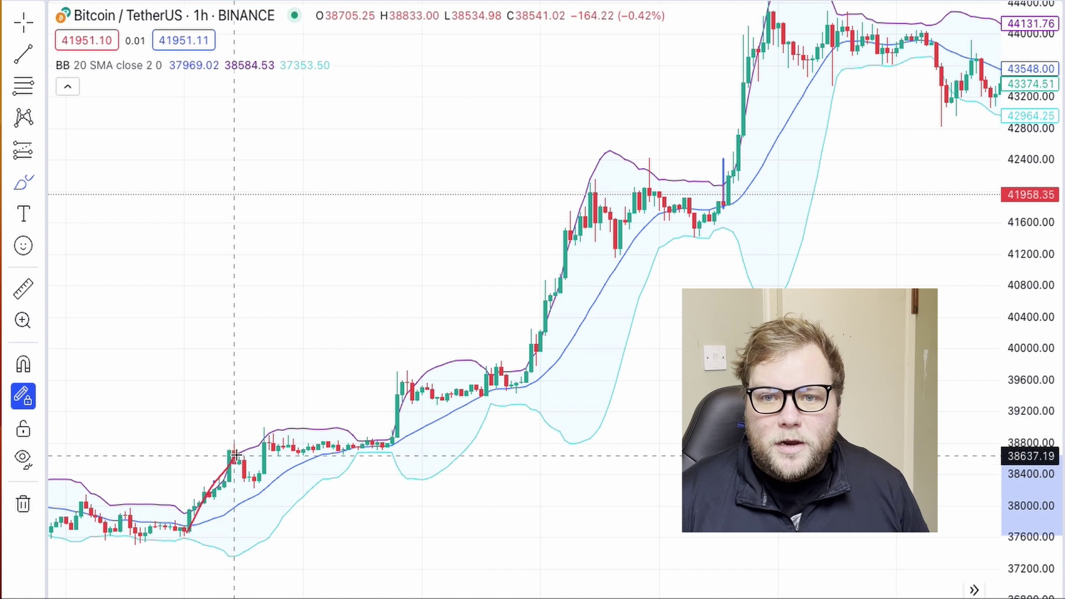
Step: Draw a red freehand line along the hourly candles from the lower band up through the rally
{"action": "mouse_move", "coordinate": [236, 455]}
{"action": "left_mouse_down"}
{"action": "mouse_move", "coordinate": [377, 452]}
{"action": "mouse_move", "coordinate": [424, 384]}
{"action": "mouse_move", "coordinate": [513, 398]}
{"action": "mouse_move", "coordinate": [568, 262]}
{"action": "mouse_move", "coordinate": [627, 212]}
{"action": "mouse_move", "coordinate": [696, 228]}
{"action": "mouse_move", "coordinate": [753, 137]}
{"action": "mouse_move", "coordinate": [773, 29]}
{"action": "left_mouse_up"}
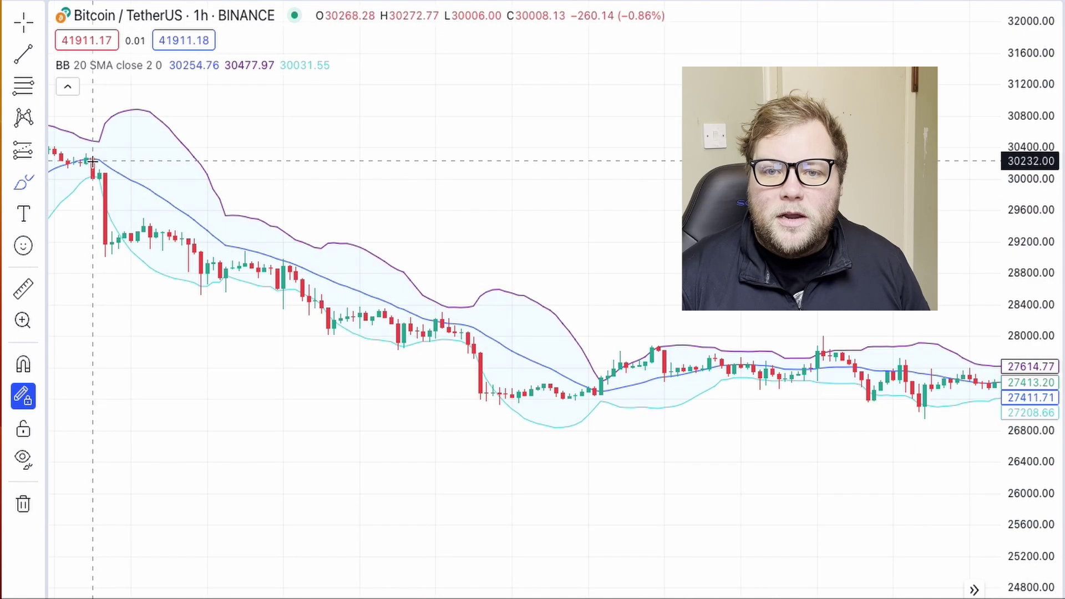
Step: Trace the hourly decline in red along the lower band, then bring up the strategy node graph
{"action": "mouse_move", "coordinate": [93, 160]}
{"action": "left_mouse_down"}
{"action": "mouse_move", "coordinate": [118, 259]}
{"action": "mouse_move", "coordinate": [203, 237]}
{"action": "mouse_move", "coordinate": [228, 292]}
{"action": "mouse_move", "coordinate": [395, 317]}
{"action": "mouse_move", "coordinate": [496, 409]}
{"action": "mouse_move", "coordinate": [580, 371]}
{"action": "mouse_move", "coordinate": [632, 413]}
{"action": "left_mouse_up"}
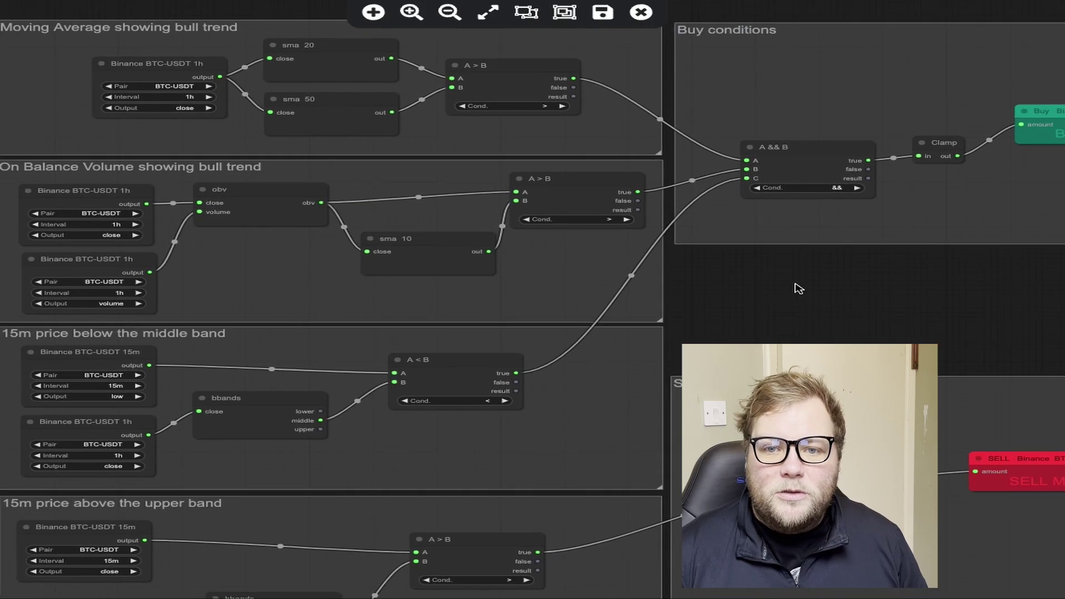
{"action": "left_click_drag", "start_coordinate": [798, 288], "coordinate": [922, 449]}
{"action": "scroll", "coordinate": [854, 333], "scroll_direction": "up", "scroll_amount": 3}
Step: Reposition the Binance BTC-USDT 1h data node and pan over to the buy conditions and Buy order
{"action": "left_click_drag", "start_coordinate": [230, 115], "coordinate": [213, 111]}
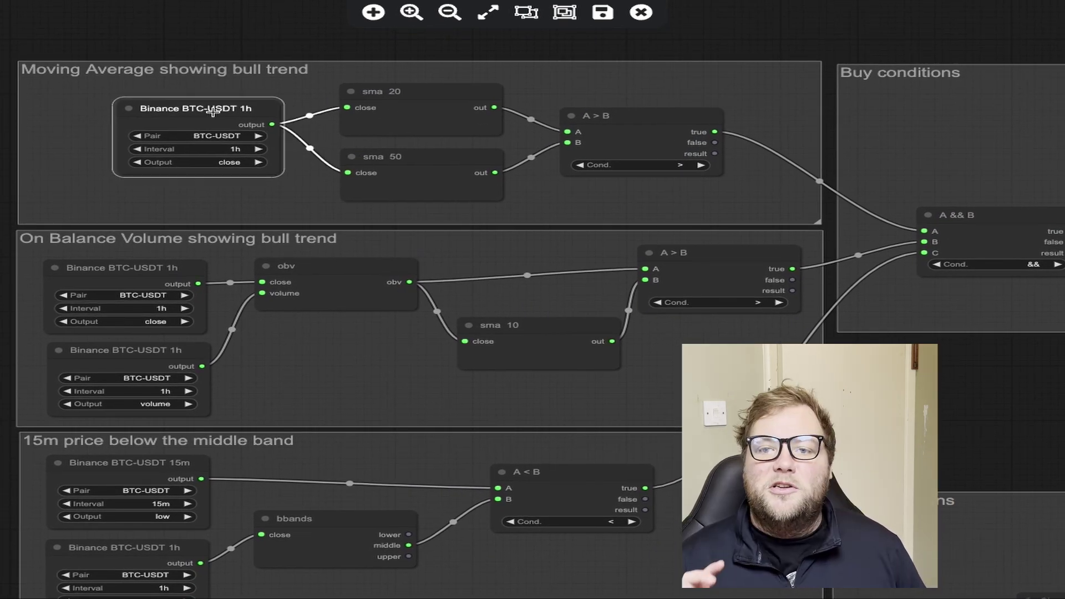
{"action": "left_click_drag", "start_coordinate": [331, 275], "coordinate": [331, 277]}
{"action": "left_click_drag", "start_coordinate": [958, 378], "coordinate": [964, 231]}
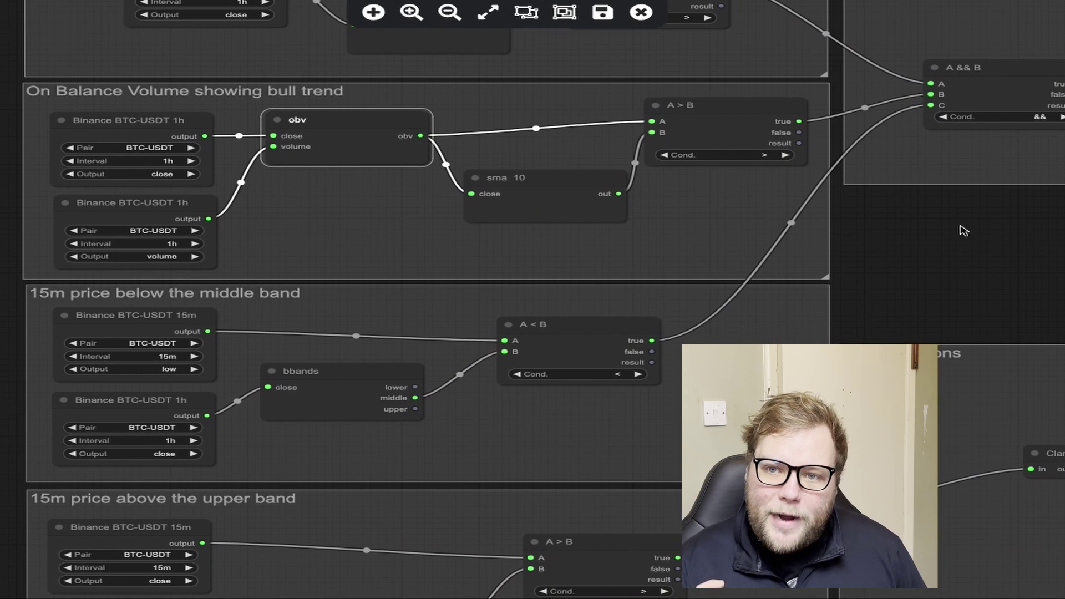
{"action": "left_click_drag", "start_coordinate": [913, 289], "coordinate": [555, 388]}
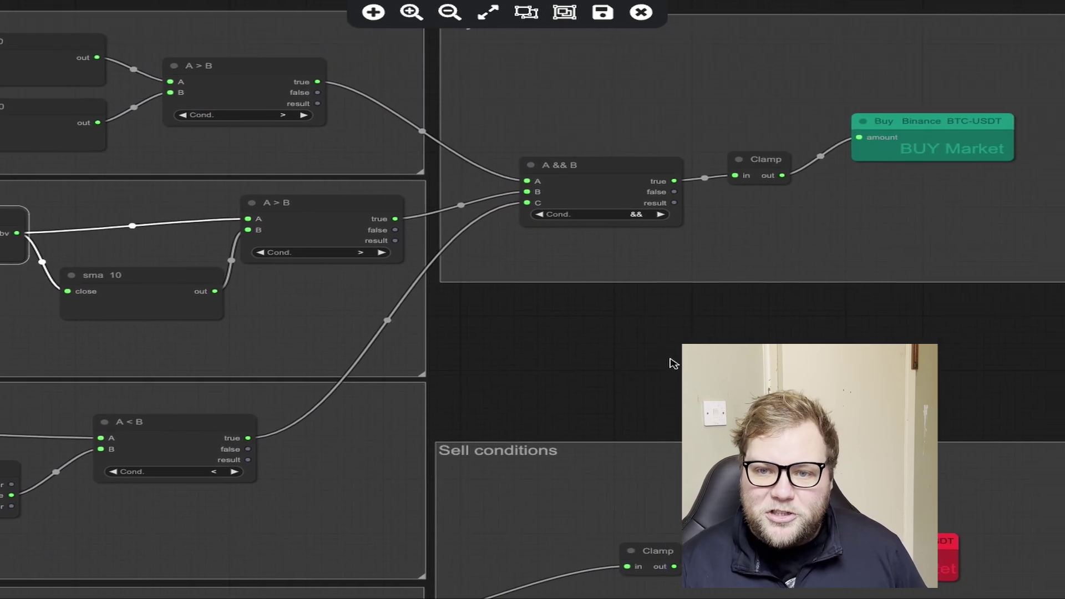
{"action": "left_click", "coordinate": [891, 127]}
{"action": "scroll", "coordinate": [596, 355], "scroll_direction": "down", "scroll_amount": 5}
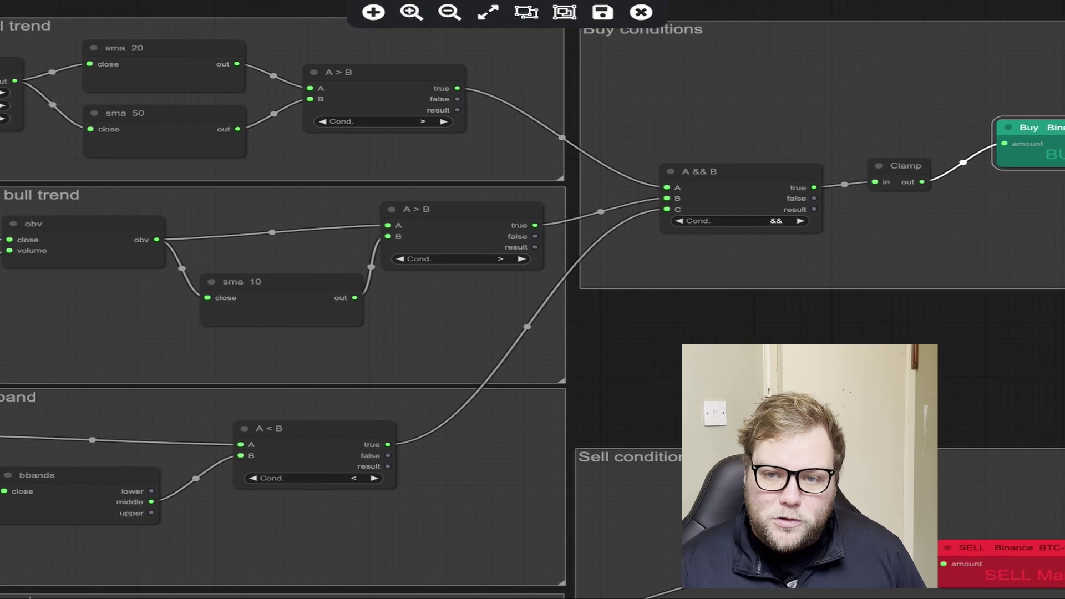
{"action": "scroll", "coordinate": [982, 421], "scroll_direction": "up", "scroll_amount": 4}
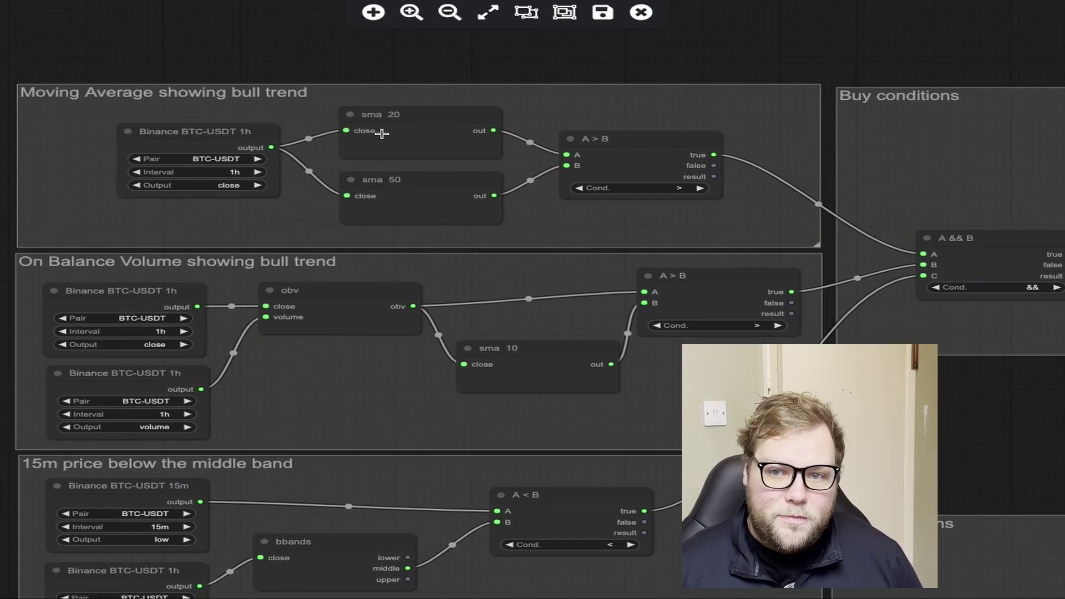
Step: Nudge sma 20 up and sma 50 down, and shift the Moving Average A > B node left
{"action": "left_click_drag", "start_coordinate": [605, 146], "coordinate": [612, 141]}
{"action": "left_click_drag", "start_coordinate": [406, 135], "coordinate": [407, 130]}
{"action": "left_click_drag", "start_coordinate": [415, 183], "coordinate": [418, 189]}
{"action": "left_click", "coordinate": [627, 145]}
{"action": "left_click_drag", "start_coordinate": [627, 145], "coordinate": [620, 144]}
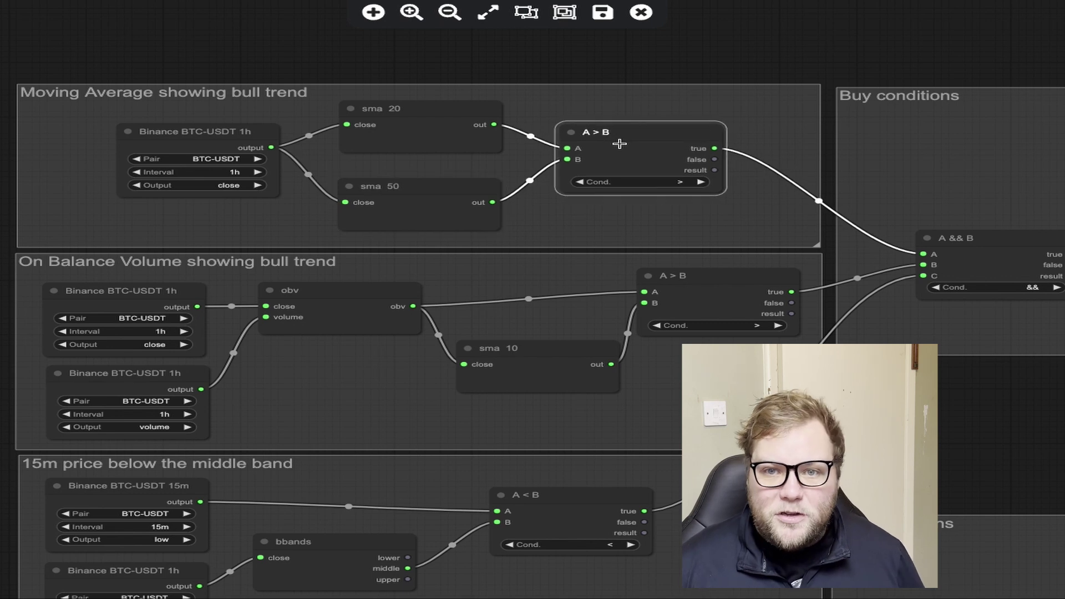
Step: In the On Balance Volume group, nudge the obv and sma 10 nodes down and shift A > B left
{"action": "left_click_drag", "start_coordinate": [967, 392], "coordinate": [993, 260]}
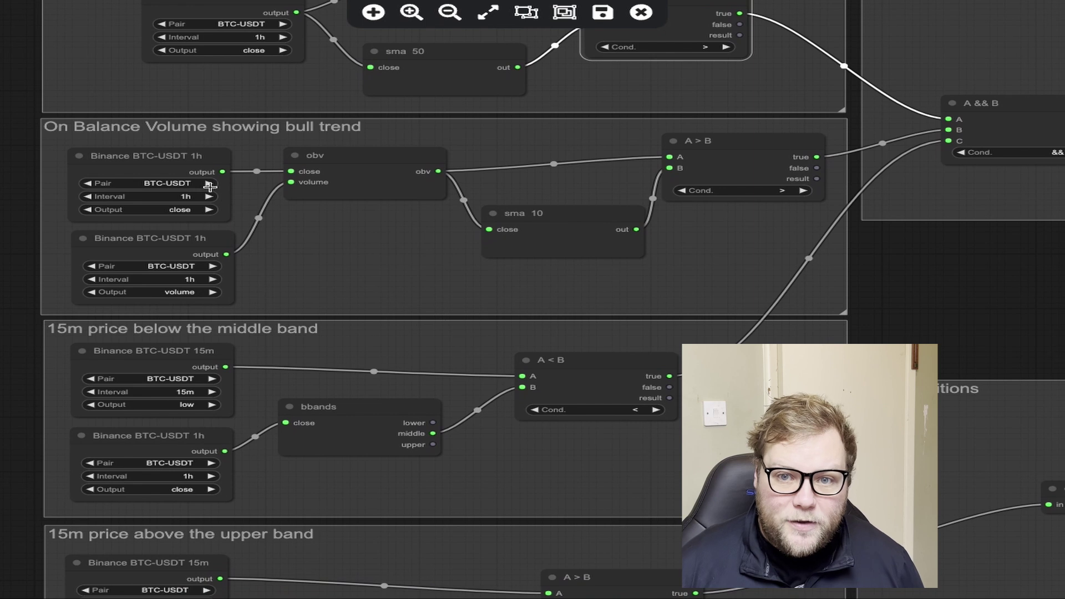
{"action": "left_click_drag", "start_coordinate": [332, 162], "coordinate": [358, 173]}
{"action": "left_click_drag", "start_coordinate": [543, 221], "coordinate": [540, 233]}
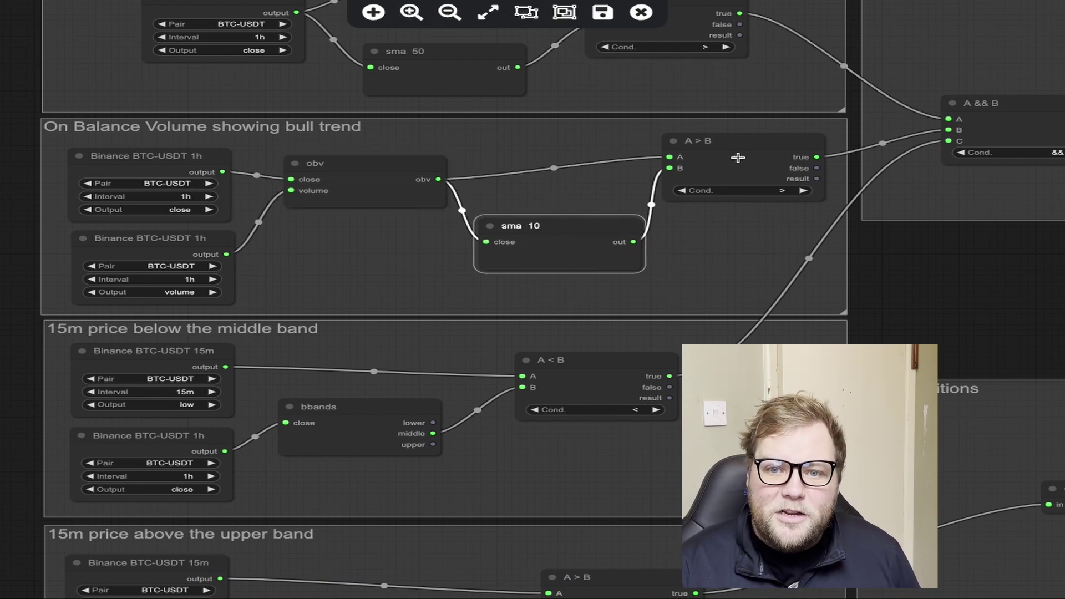
{"action": "left_click_drag", "start_coordinate": [737, 157], "coordinate": [722, 155]}
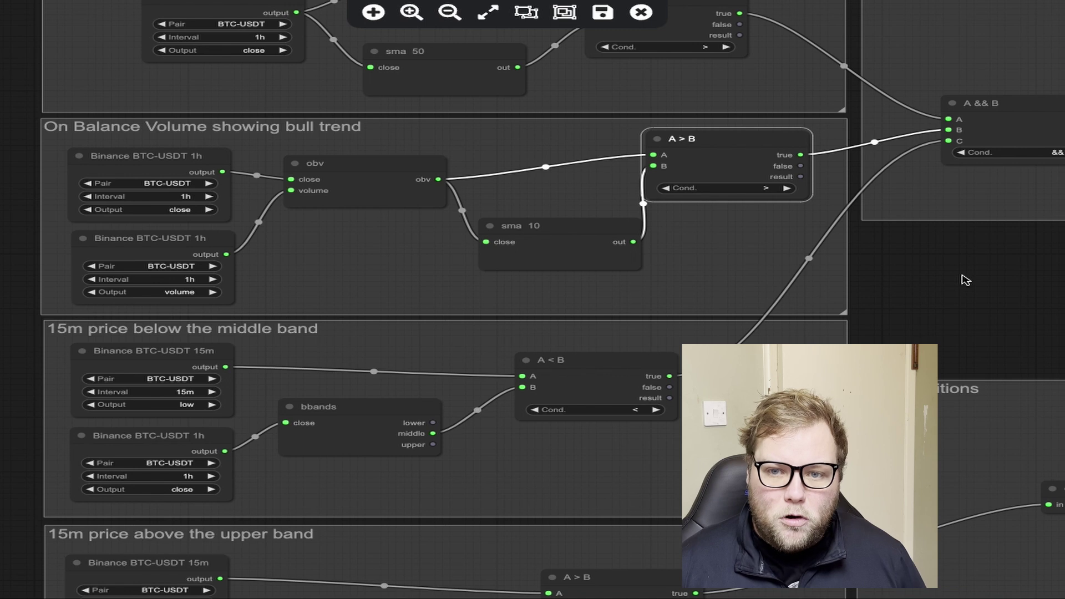
{"action": "left_click_drag", "start_coordinate": [966, 280], "coordinate": [958, 117]}
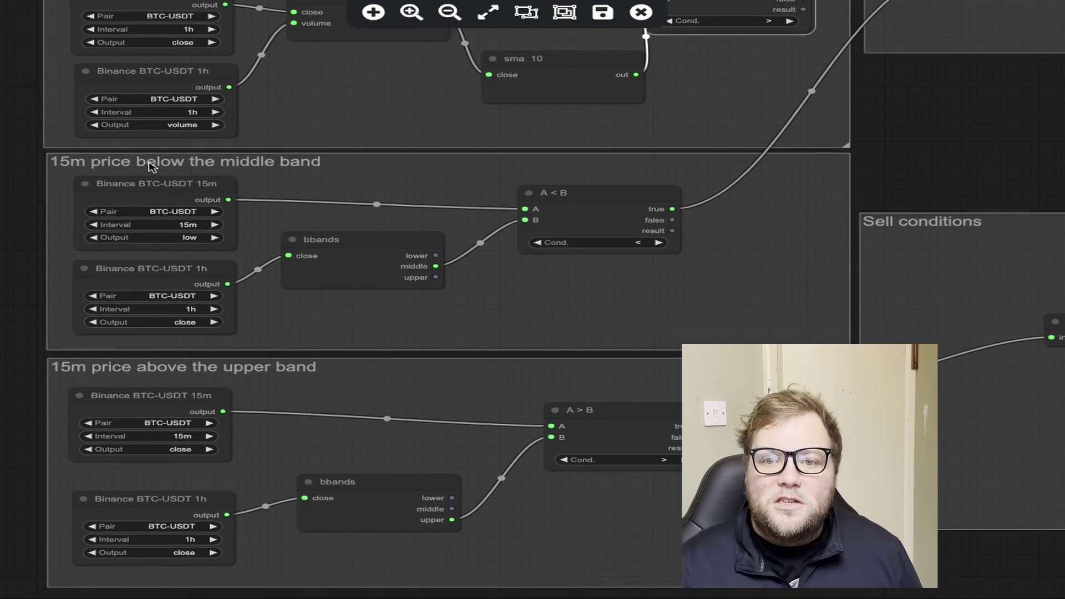
Step: Nudge the A < B and bbands nodes in the 15m middle-band group, then pan to Sell conditions
{"action": "left_click", "coordinate": [198, 184]}
{"action": "left_click_drag", "start_coordinate": [589, 213], "coordinate": [576, 210]}
{"action": "left_click_drag", "start_coordinate": [346, 254], "coordinate": [350, 259]}
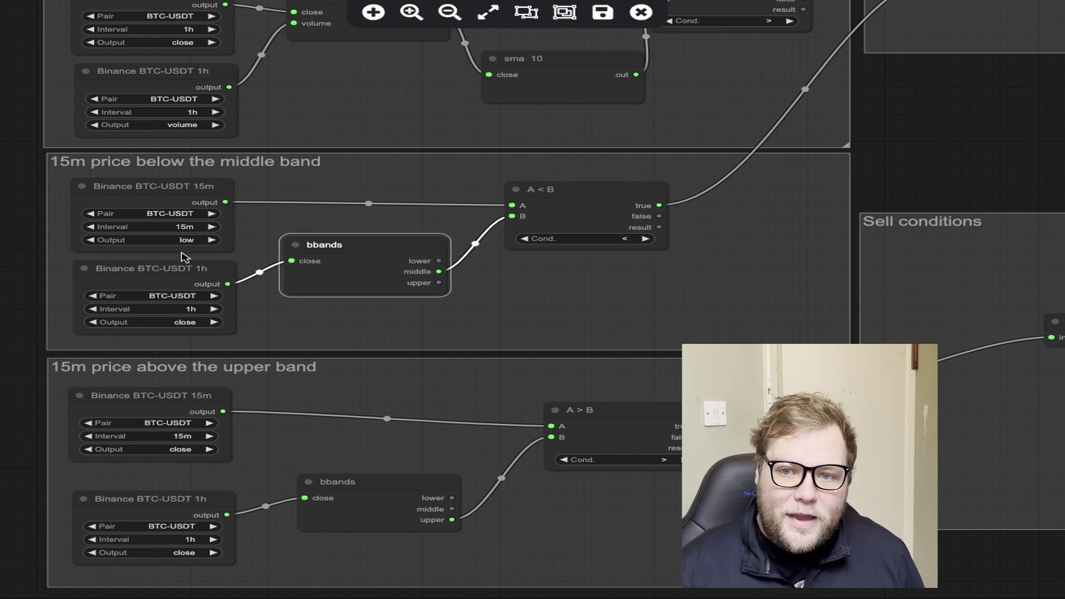
{"action": "left_click_drag", "start_coordinate": [942, 191], "coordinate": [792, 286]}
{"action": "scroll", "coordinate": [575, 128], "scroll_direction": "down", "scroll_amount": 3}
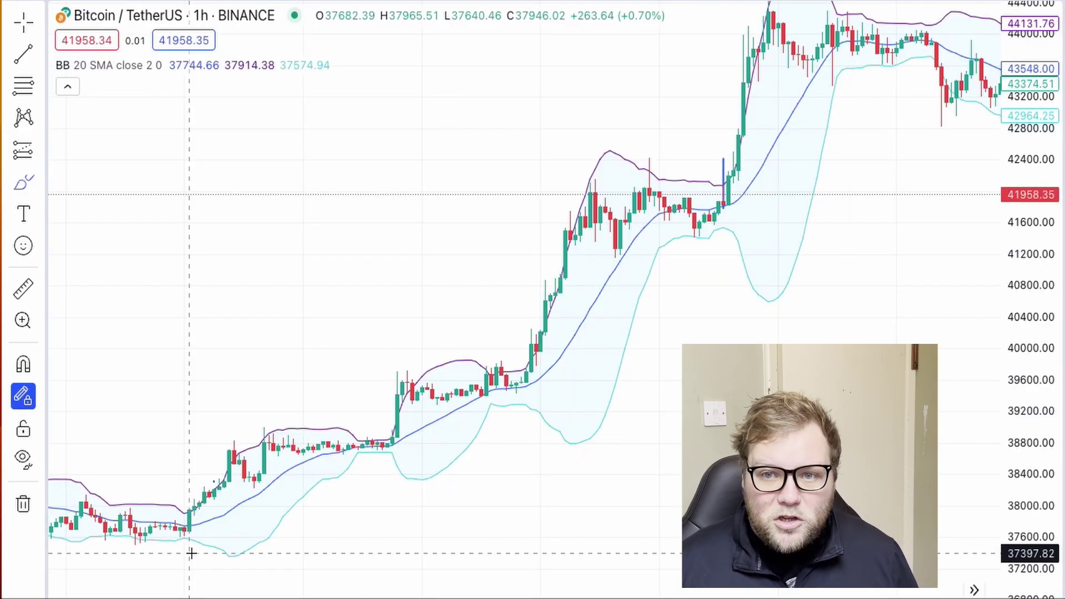
Step: Extend the red brush line from the first rally through the consolidation and up the next leg
{"action": "mouse_move", "coordinate": [244, 456]}
{"action": "left_mouse_down"}
{"action": "mouse_move", "coordinate": [382, 448]}
{"action": "mouse_move", "coordinate": [424, 381]}
{"action": "mouse_move", "coordinate": [478, 394]}
{"action": "mouse_move", "coordinate": [549, 306]}
{"action": "mouse_move", "coordinate": [589, 195]}
{"action": "mouse_move", "coordinate": [663, 228]}
{"action": "mouse_move", "coordinate": [735, 172]}
{"action": "mouse_move", "coordinate": [746, 128]}
{"action": "left_mouse_up"}
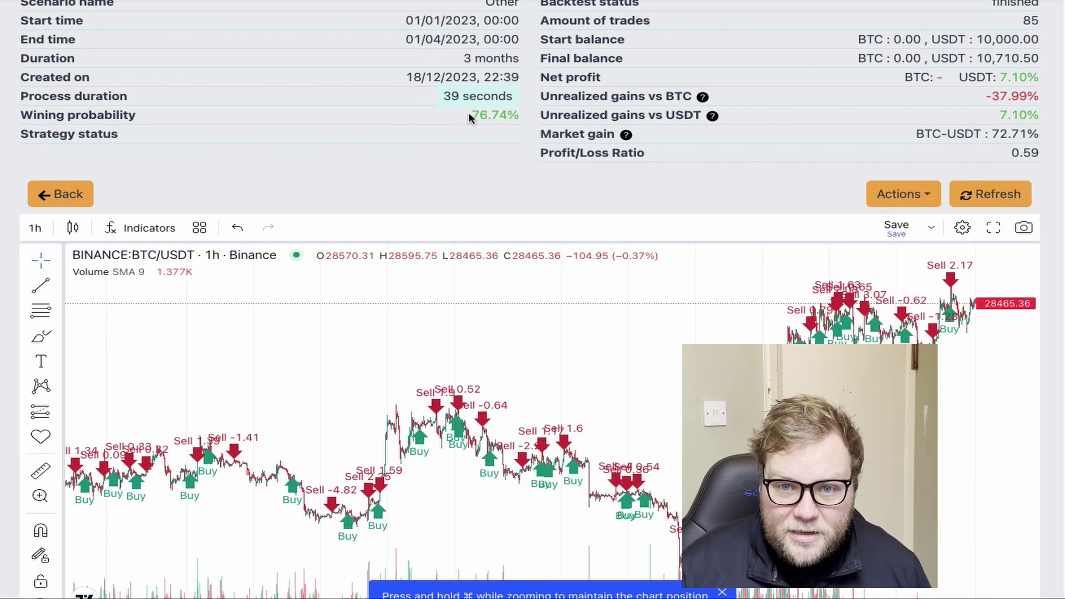
Step: Highlight the 76.74% winning probability, then scroll through the All Trades table and back to the stats
{"action": "left_click_drag", "start_coordinate": [469, 117], "coordinate": [527, 118]}
{"action": "left_click", "coordinate": [521, 149]}
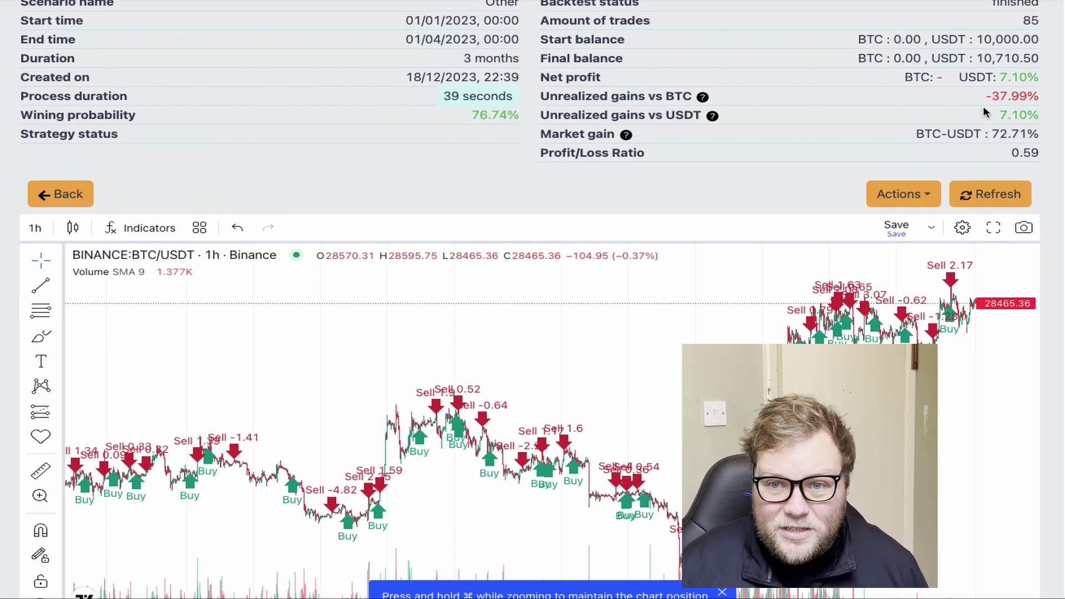
{"action": "scroll", "coordinate": [1026, 111], "scroll_direction": "down", "scroll_amount": 4}
{"action": "scroll", "coordinate": [1044, 112], "scroll_direction": "down", "scroll_amount": 10}
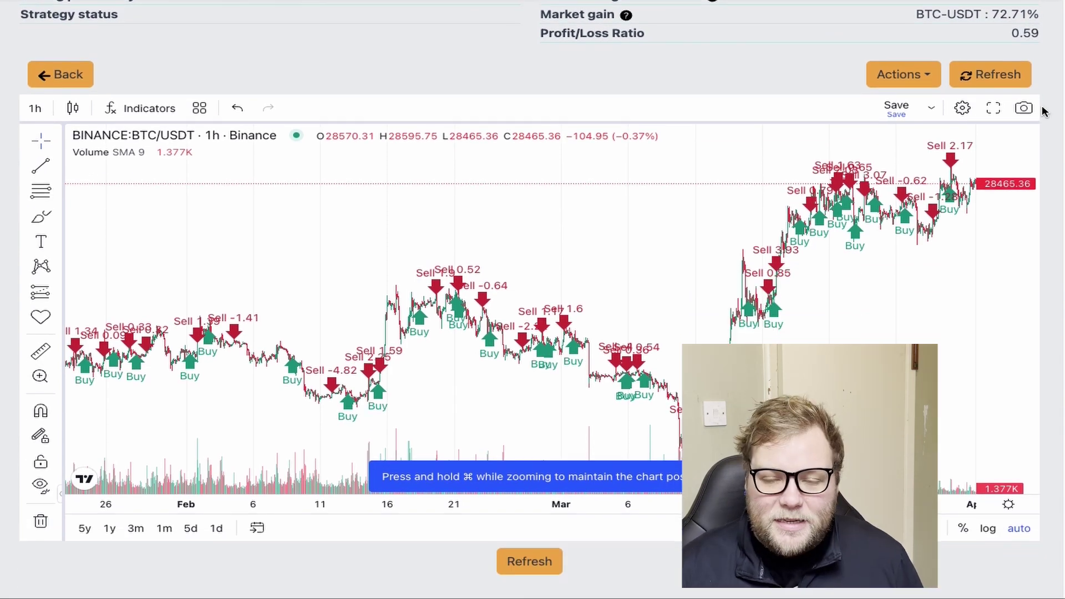
{"action": "scroll", "coordinate": [1043, 112], "scroll_direction": "down", "scroll_amount": 20}
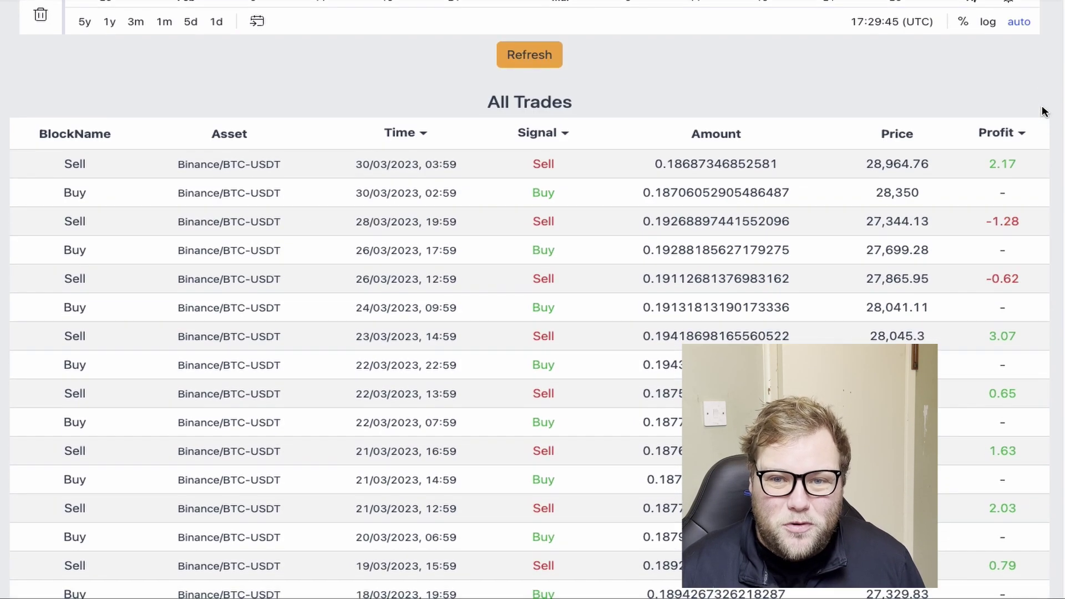
{"action": "scroll", "coordinate": [1042, 111], "scroll_direction": "up", "scroll_amount": 20}
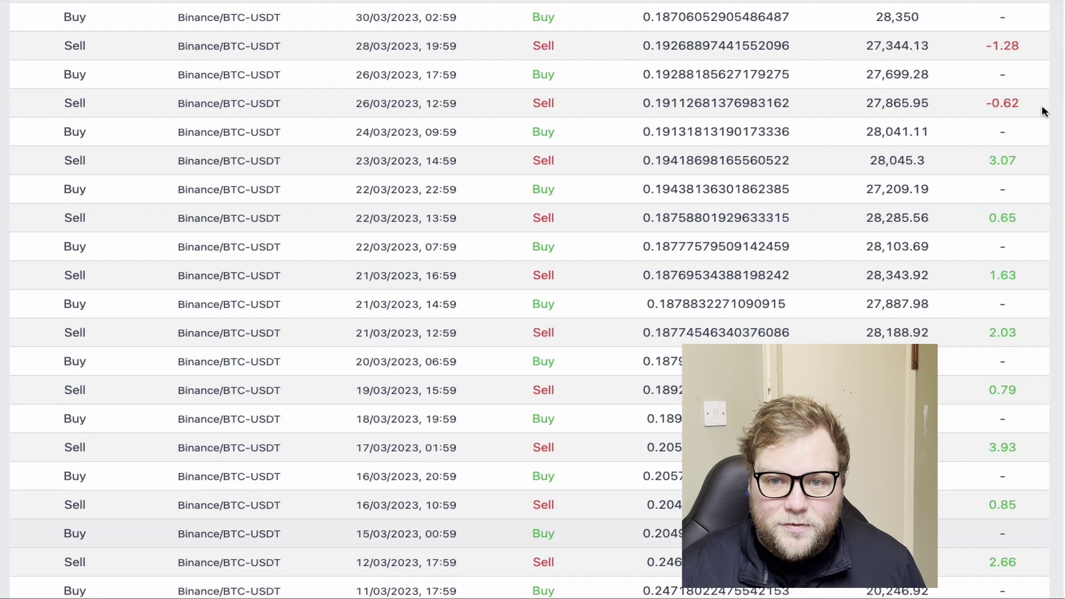
{"action": "scroll", "coordinate": [1041, 111], "scroll_direction": "up", "scroll_amount": 5}
{"action": "scroll", "coordinate": [732, 328], "scroll_direction": "up", "scroll_amount": 5}
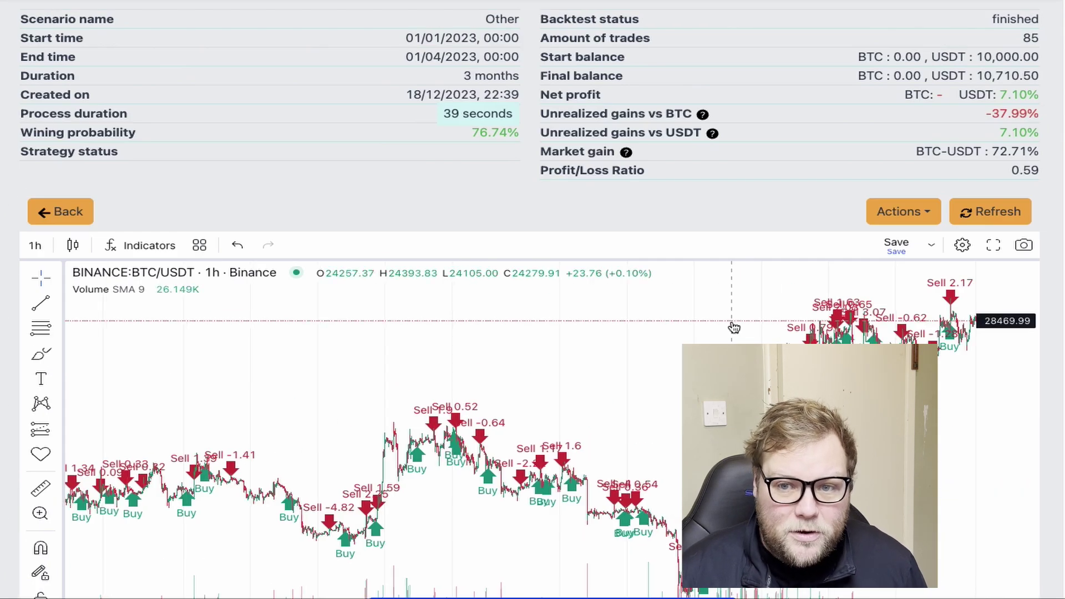
Step: Add the Bollinger Bands indicator (20, 2) to the BTC/USDT backtest chart
{"action": "left_click", "coordinate": [142, 246]}
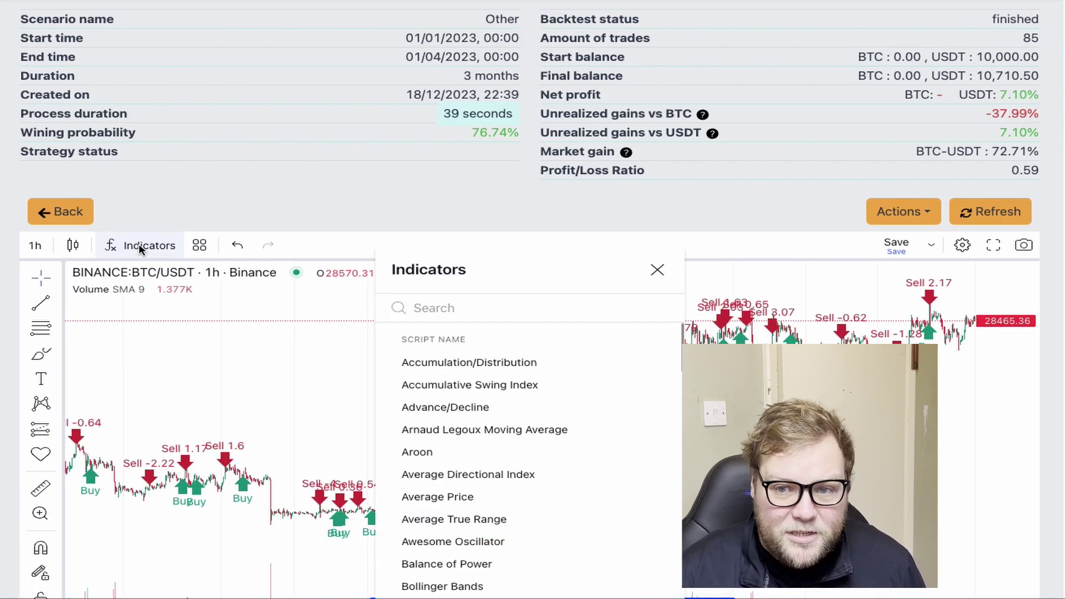
{"action": "type", "text": "bol"}
{"action": "left_click", "coordinate": [442, 366]}
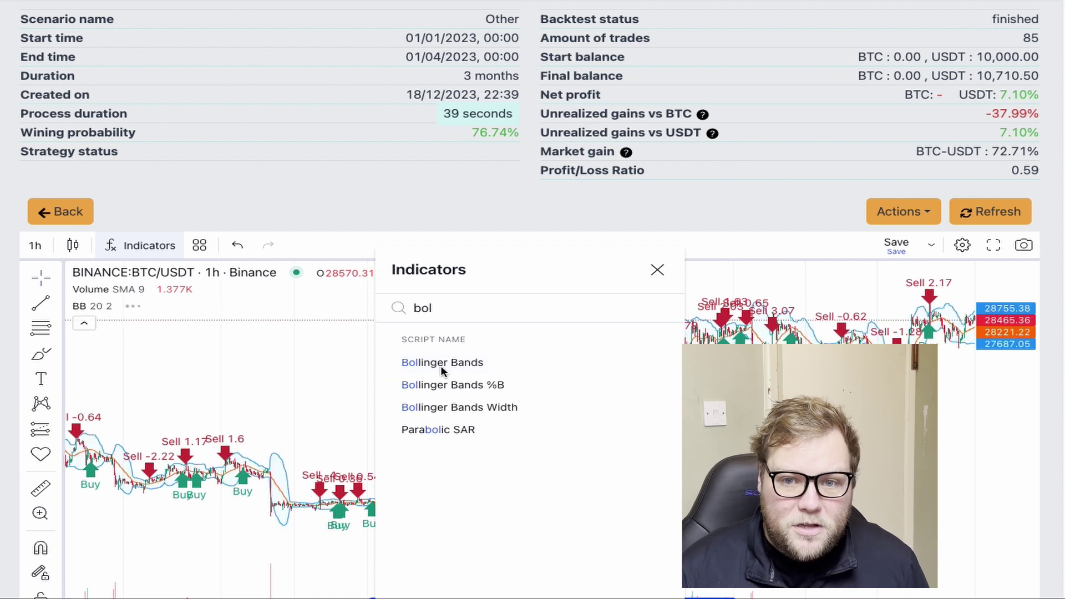
{"action": "left_click", "coordinate": [657, 271]}
Step: Zoom and pan back to earlier trades, then briefly highlight the 7.10% unrealized gains value
{"action": "scroll", "coordinate": [601, 431], "scroll_direction": "up", "scroll_amount": 5}
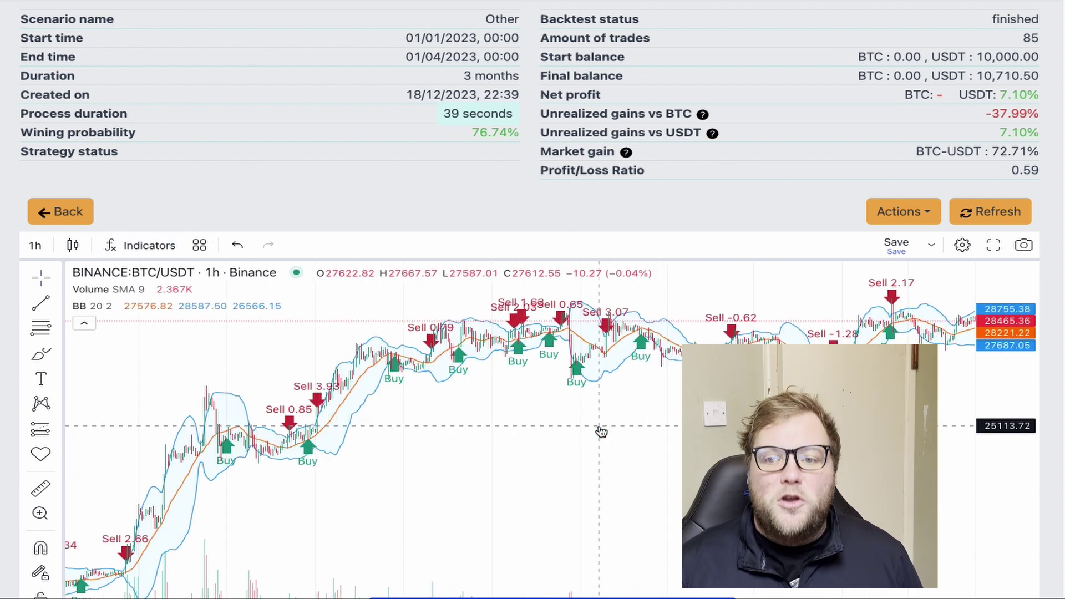
{"action": "left_click_drag", "start_coordinate": [507, 361], "coordinate": [695, 438]}
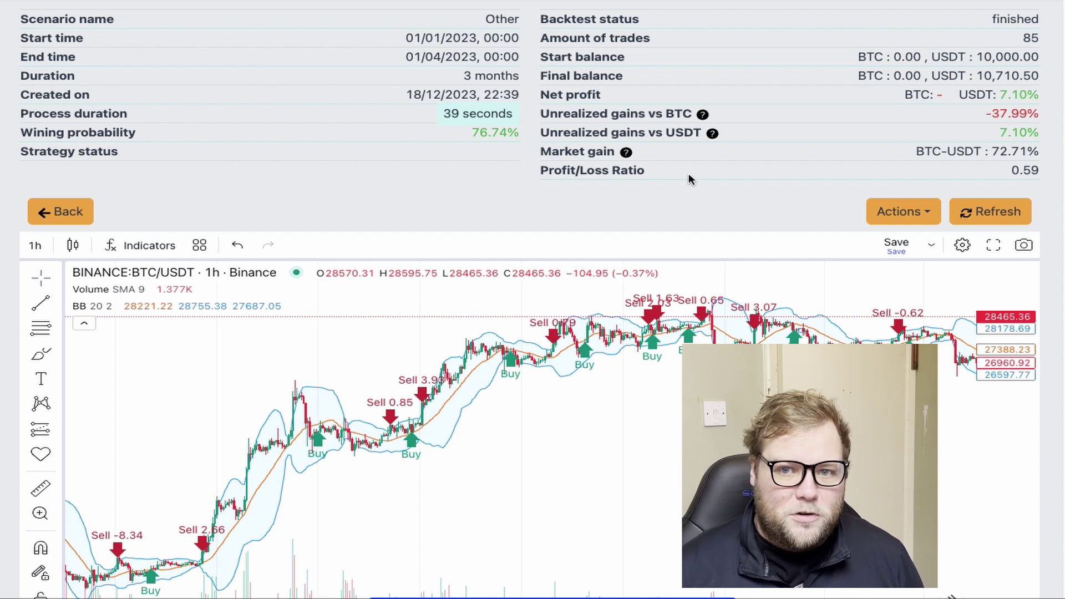
{"action": "left_click_drag", "start_coordinate": [999, 132], "coordinate": [1037, 132]}
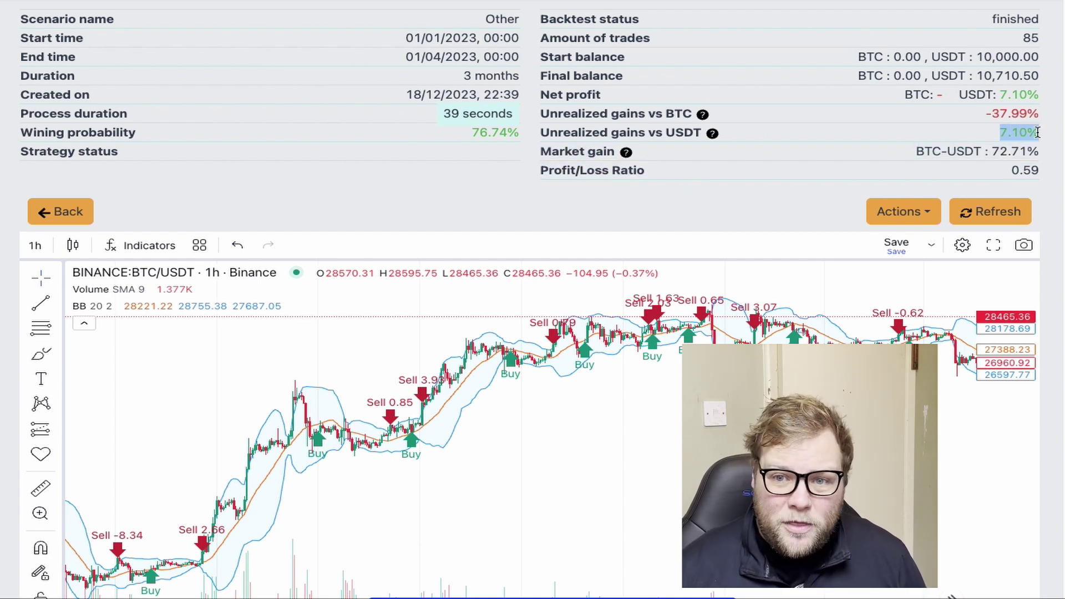
{"action": "left_click", "coordinate": [883, 147]}
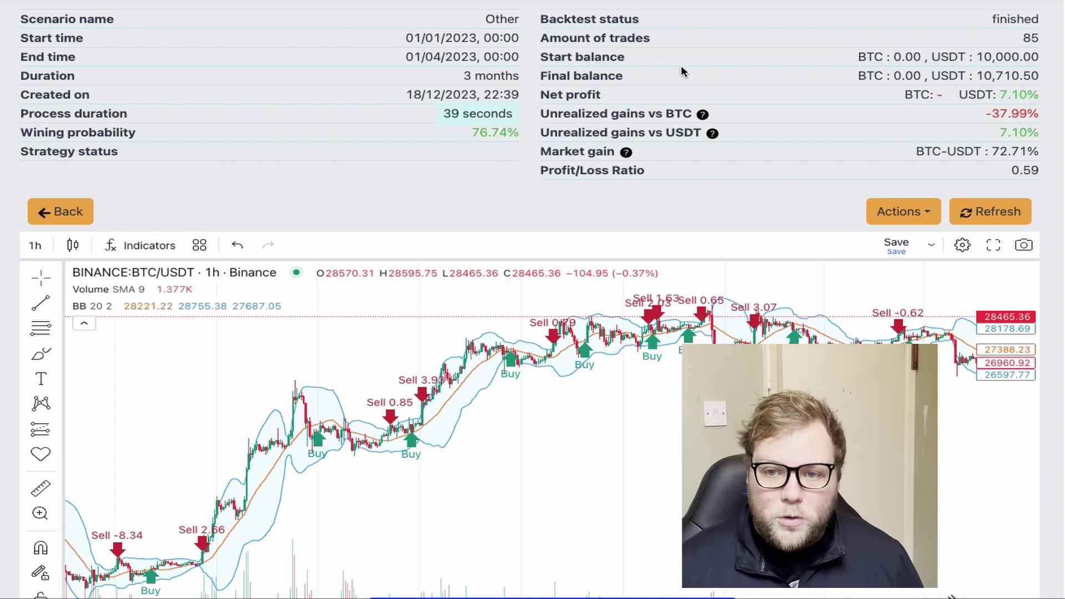